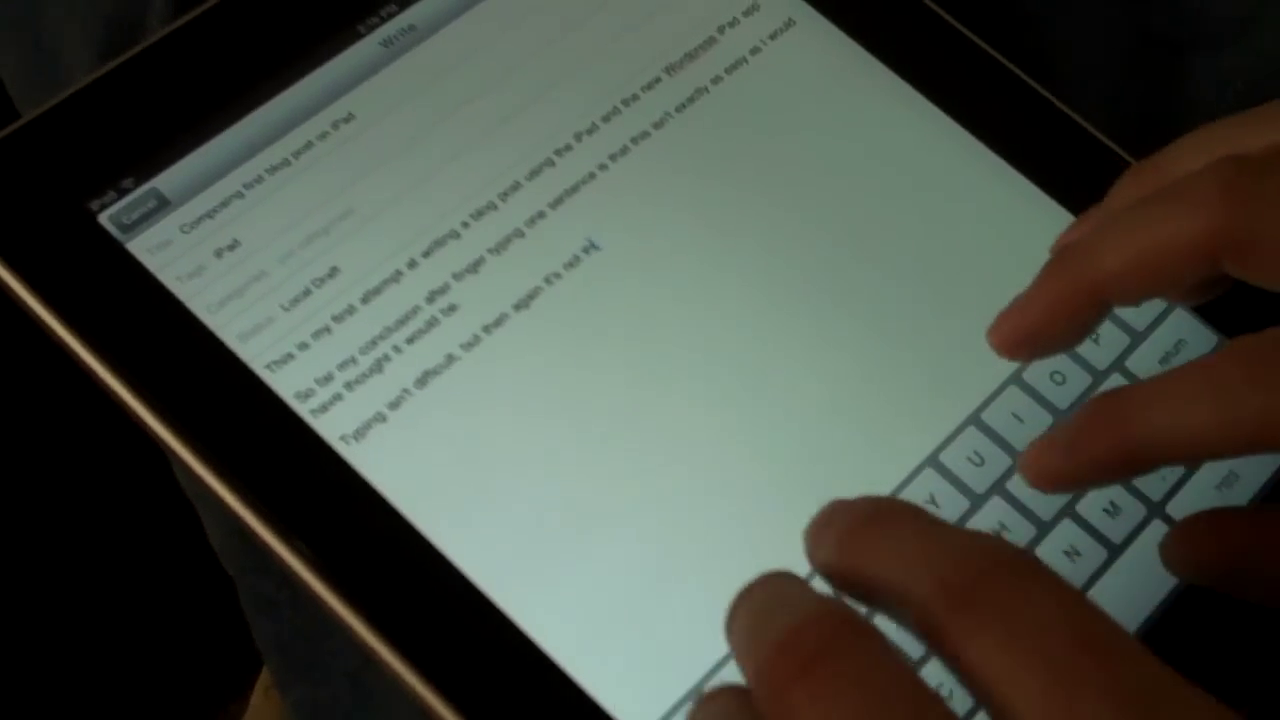
pyautogui.write('that')
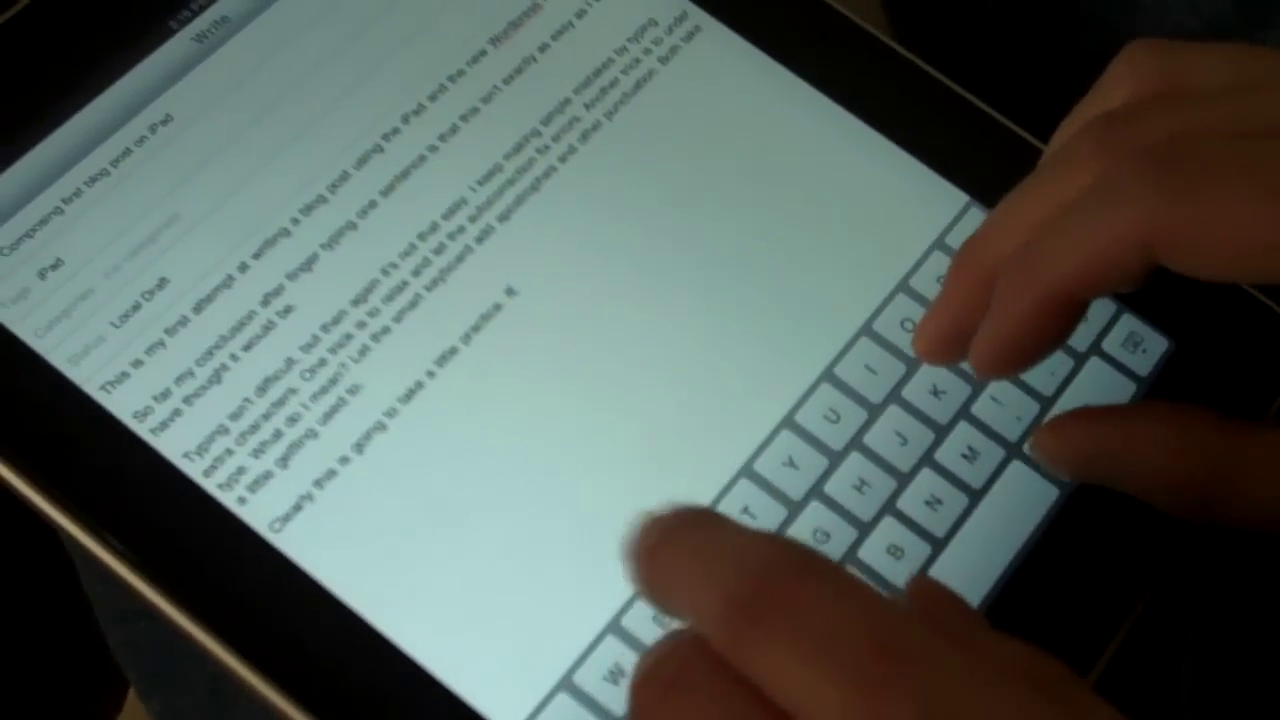
pyautogui.write("'s")
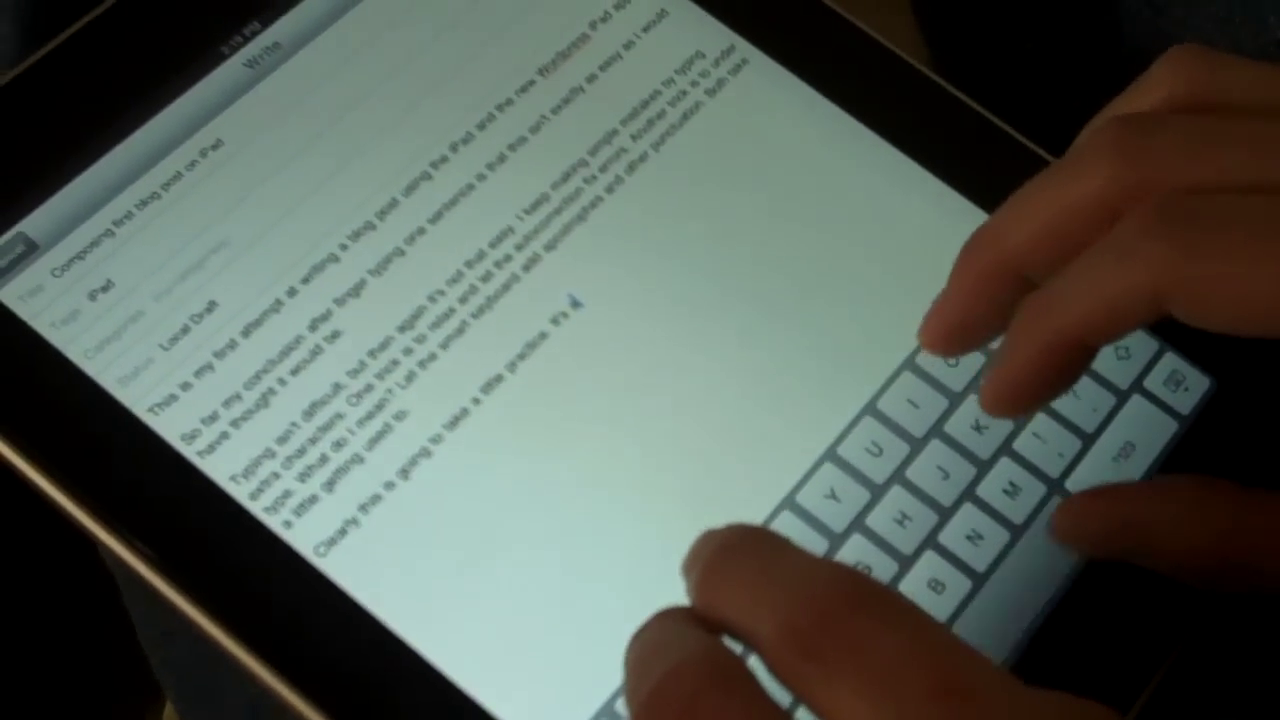
pyautogui.write(' not')
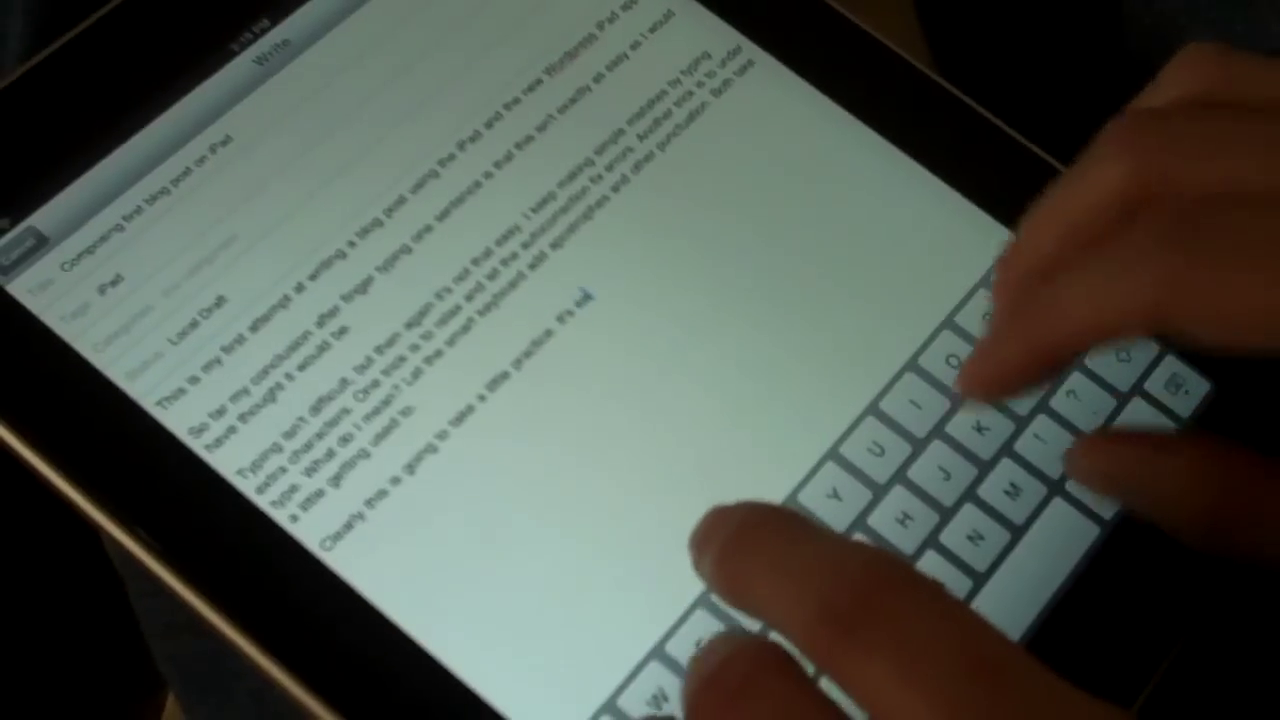
pyautogui.write('sy to add the')
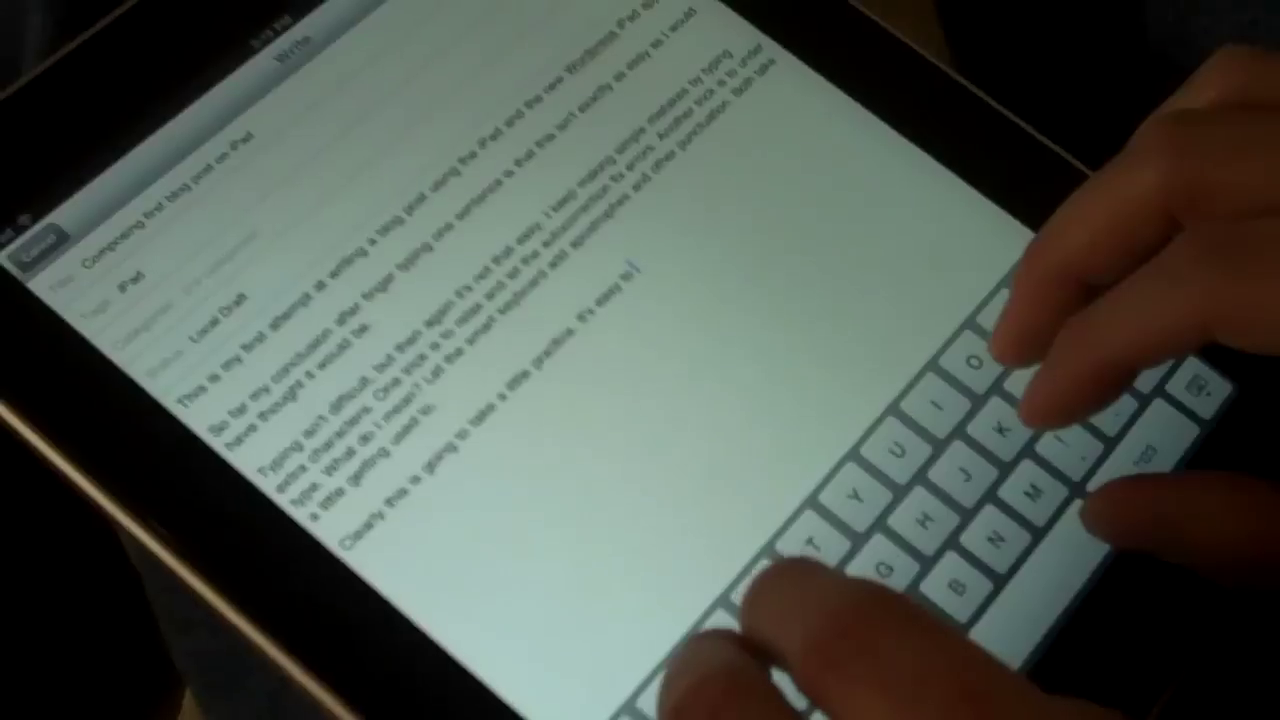